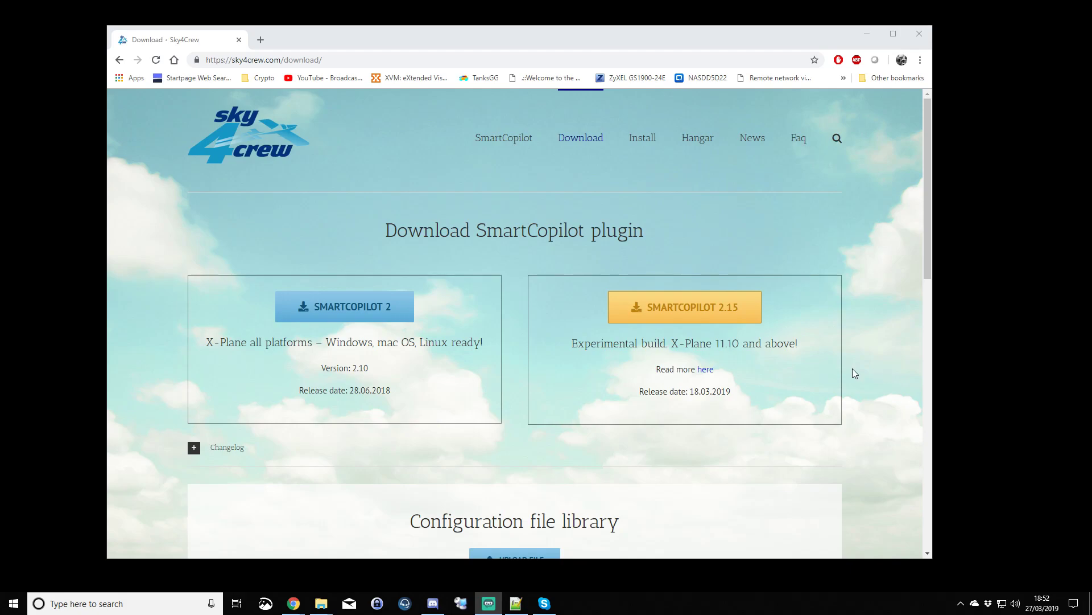
# - Look over the SmartCopilot plugin downloads and the first page of the configuration file library on the Sky4Crew download page
pyautogui.scroll(-2, 864, 408)
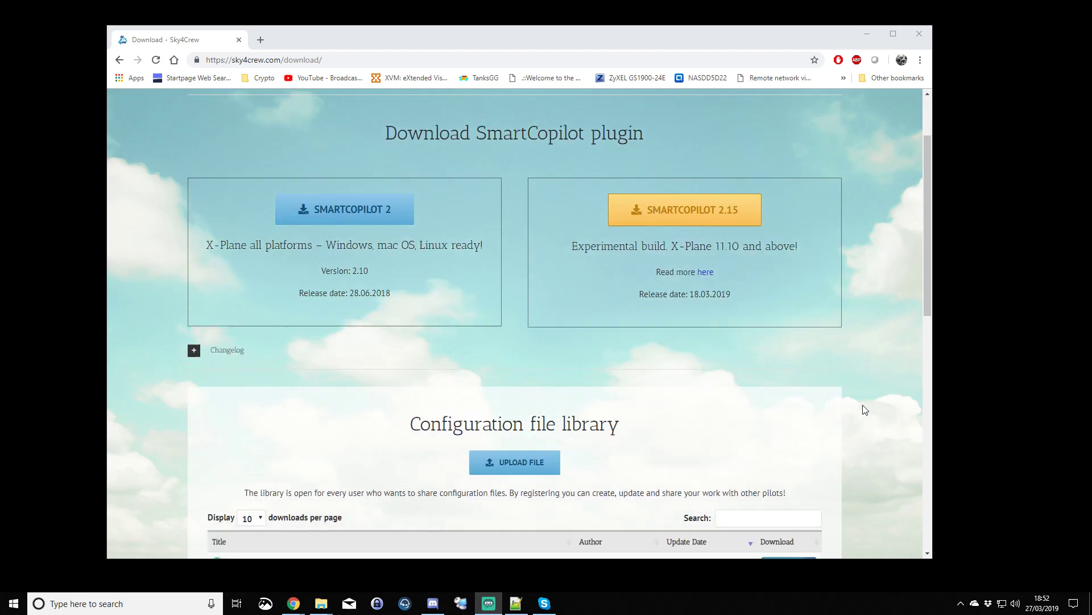
pyautogui.scroll(-4, 864, 409)
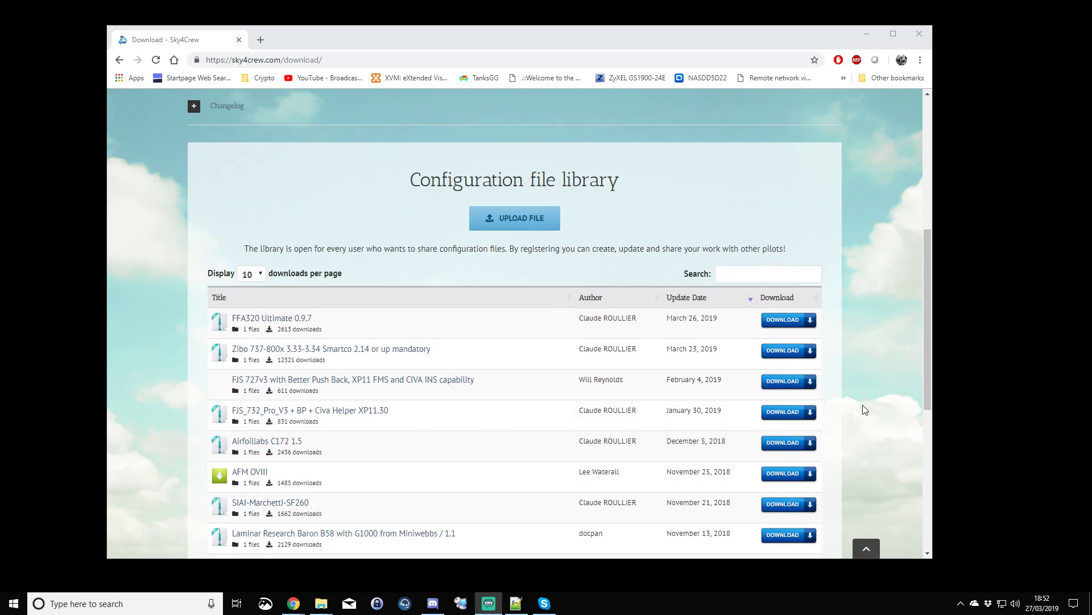
pyautogui.scroll(-3, 864, 409)
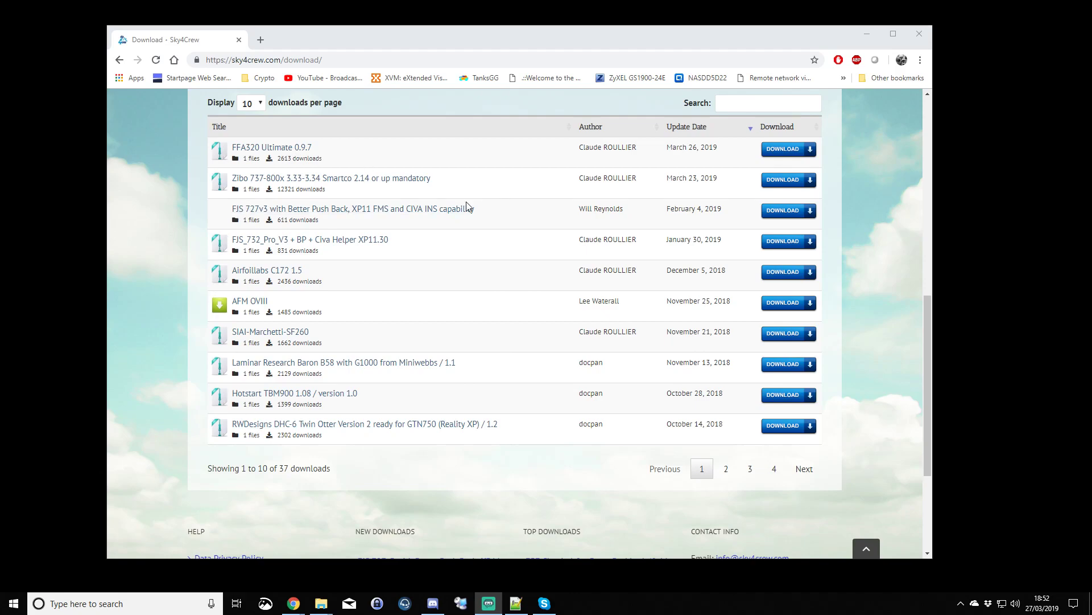
pyautogui.scroll(8, 879, 281)
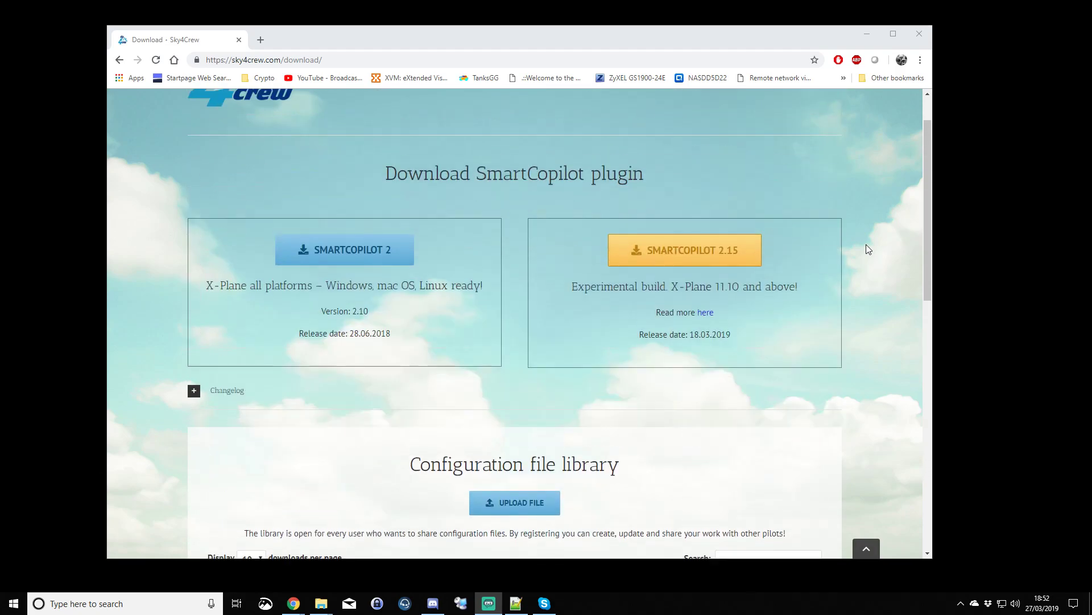
pyautogui.scroll(-7, 874, 280)
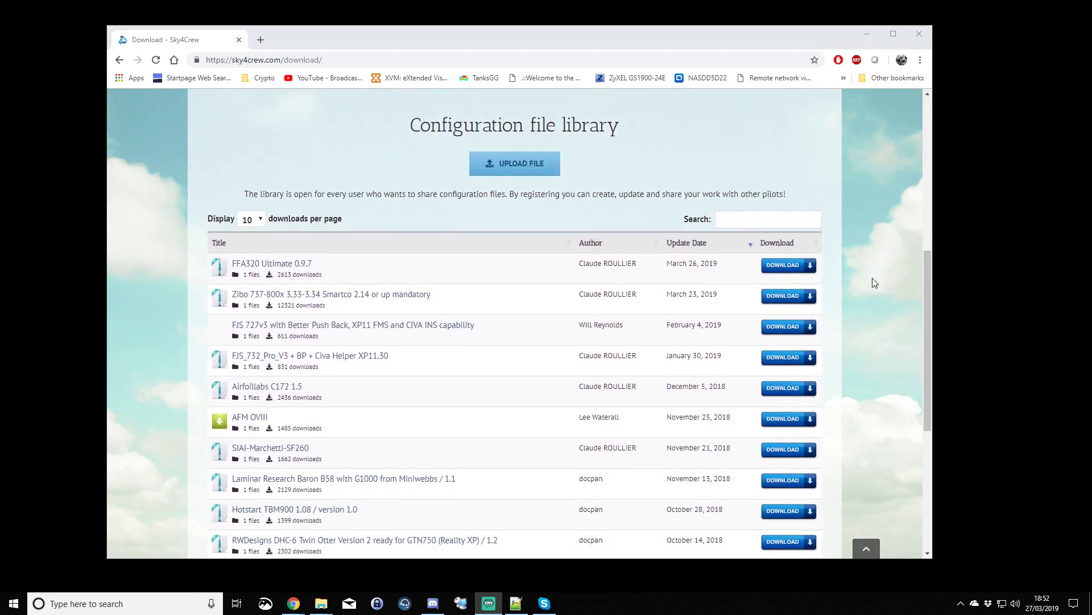
pyautogui.scroll(-1, 873, 281)
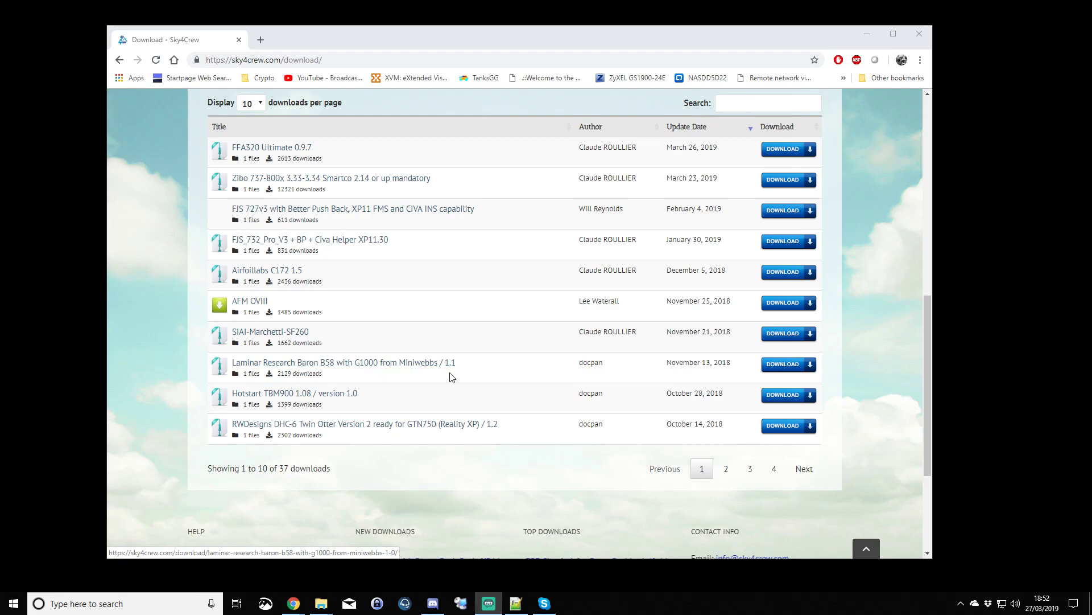
# - Browse the second and third pages of the configuration file library for the C172 SP configuration
pyautogui.scroll(-1, 454, 372)
pyautogui.click(727, 417)
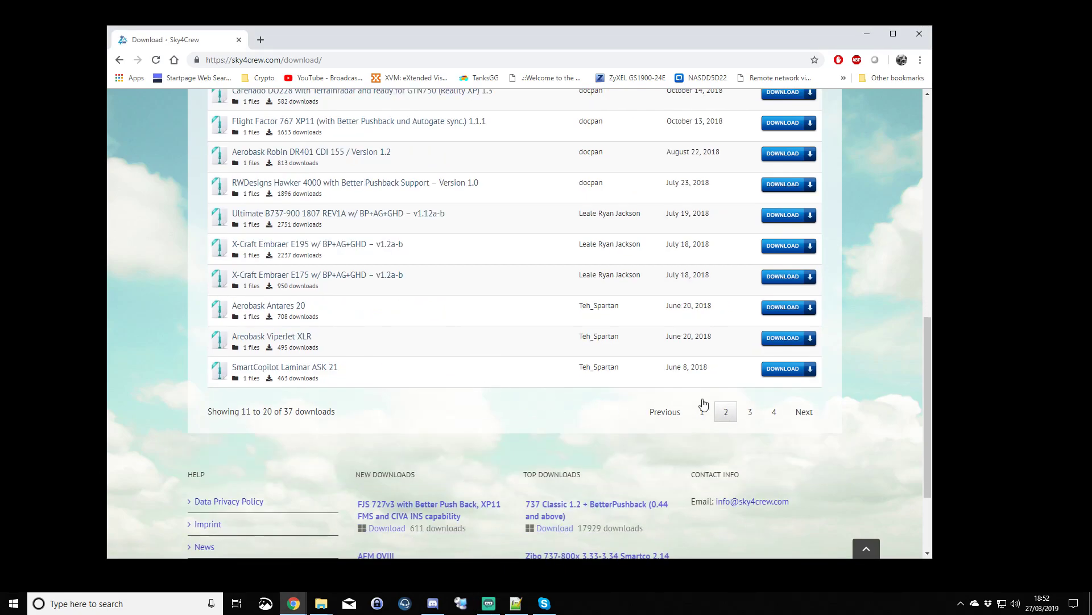
pyautogui.scroll(1, 519, 300)
pyautogui.scroll(1, 520, 300)
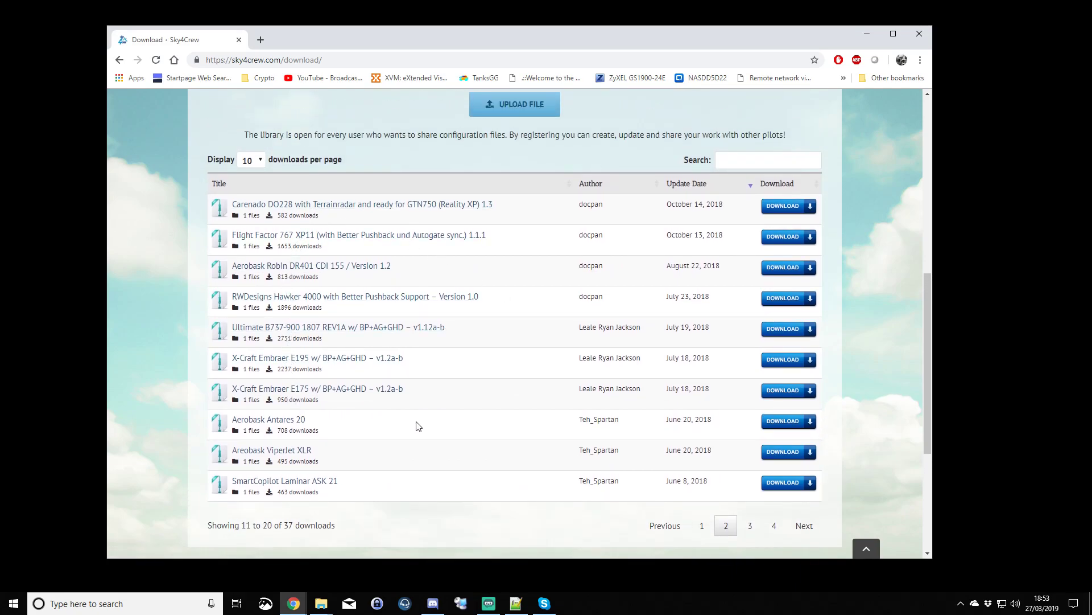
pyautogui.scroll(-1, 419, 426)
pyautogui.click(761, 468)
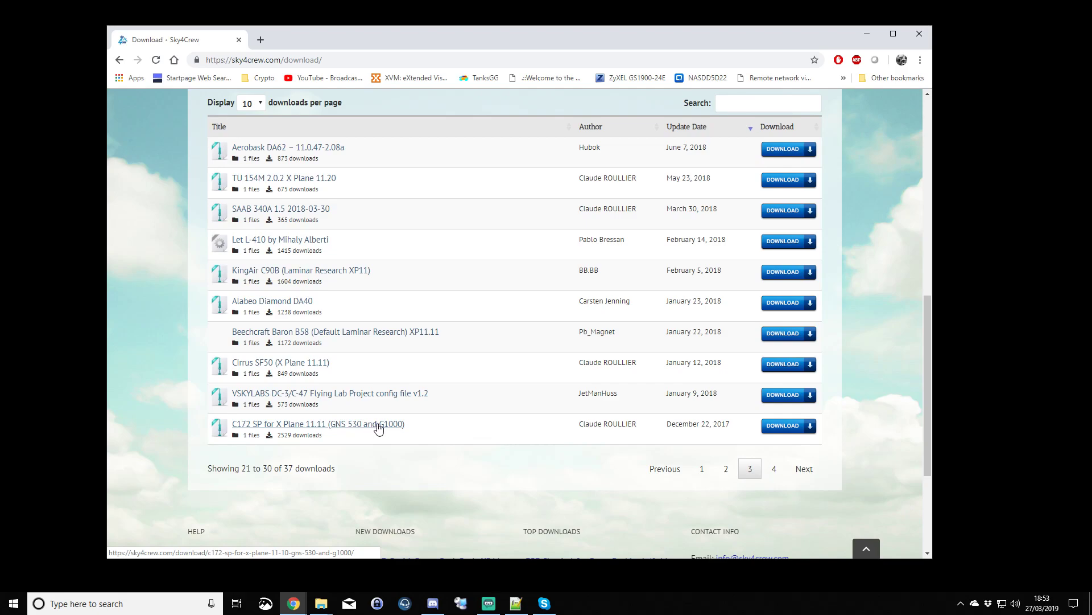
pyautogui.click(796, 428)
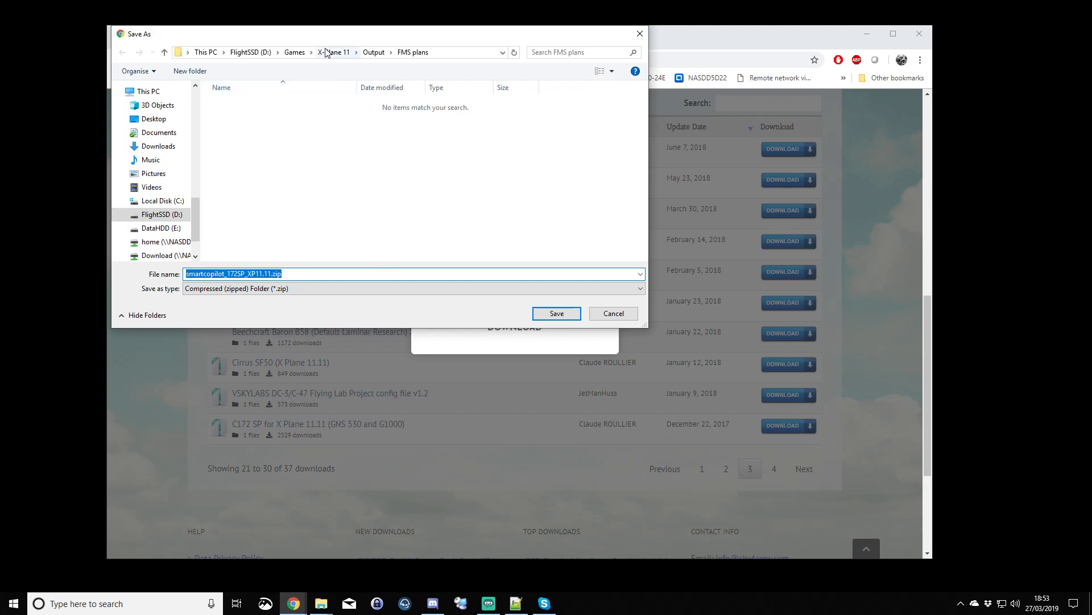
pyautogui.click(161, 255)
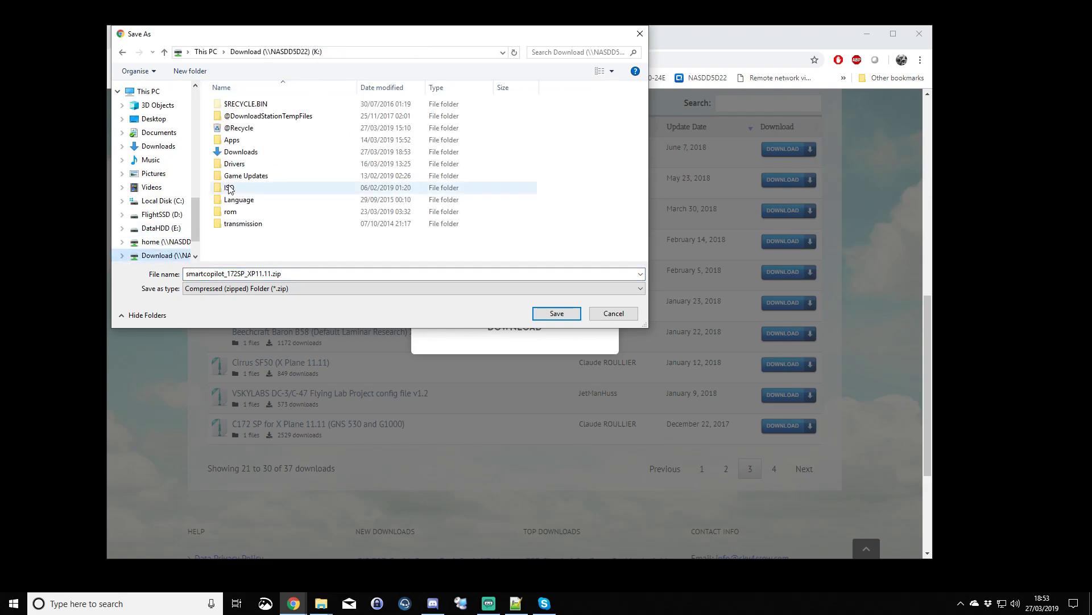
pyautogui.doubleClick(240, 177)
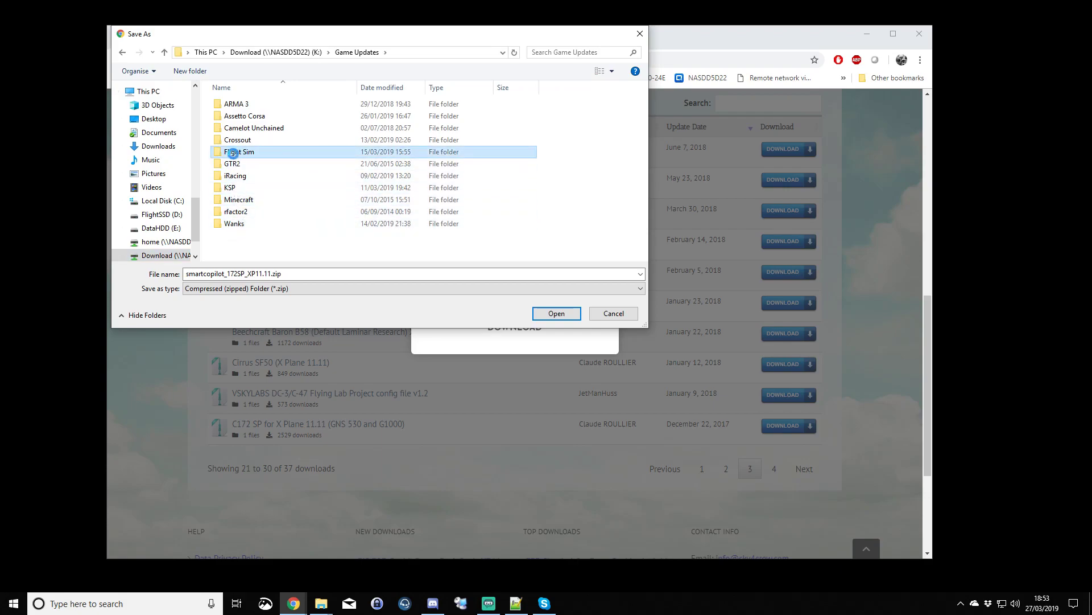
pyautogui.doubleClick(236, 152)
pyautogui.scroll(-1, 235, 191)
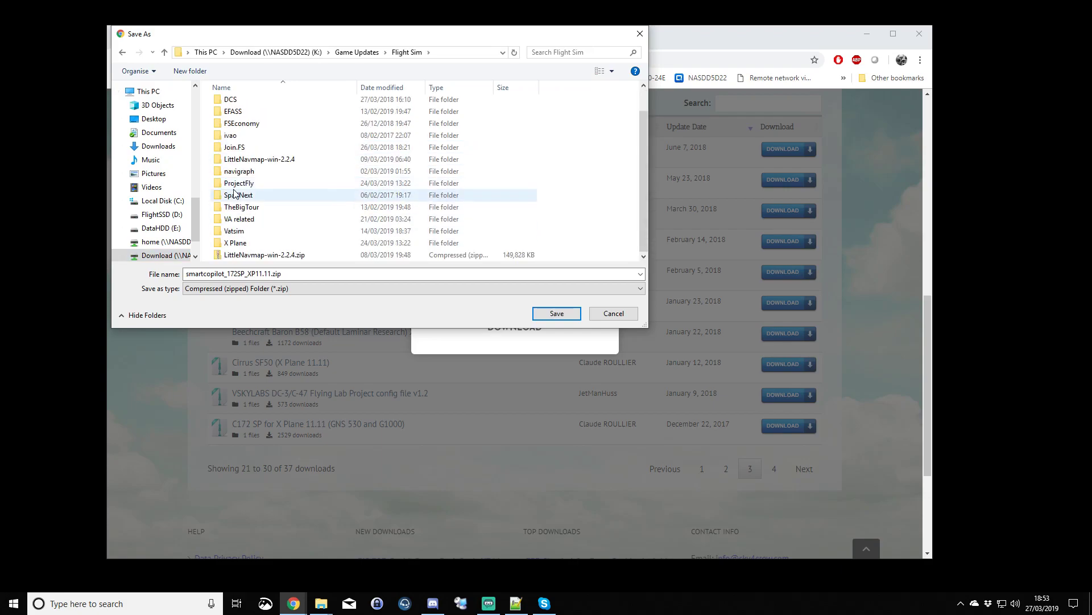
pyautogui.doubleClick(237, 236)
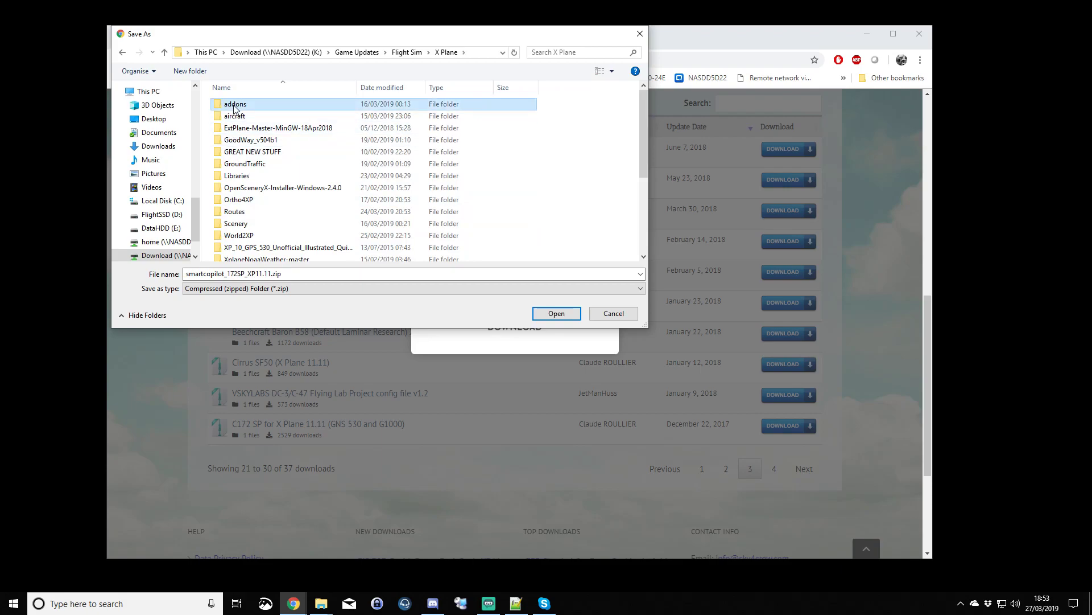
pyautogui.doubleClick(235, 105)
pyautogui.scroll(-2, 239, 202)
pyautogui.scroll(-3, 239, 205)
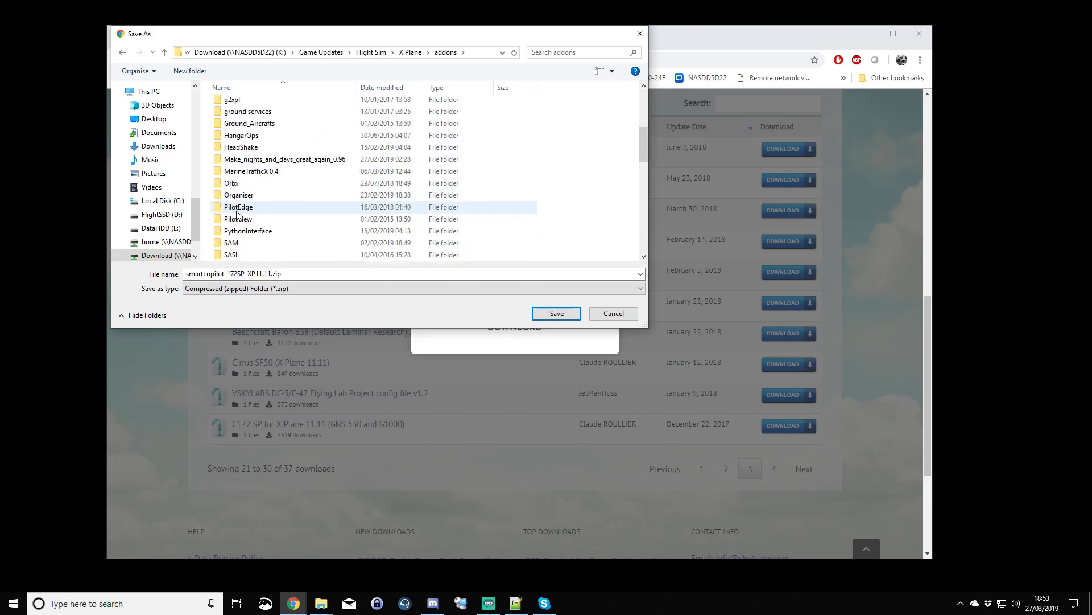
pyautogui.scroll(-2, 238, 236)
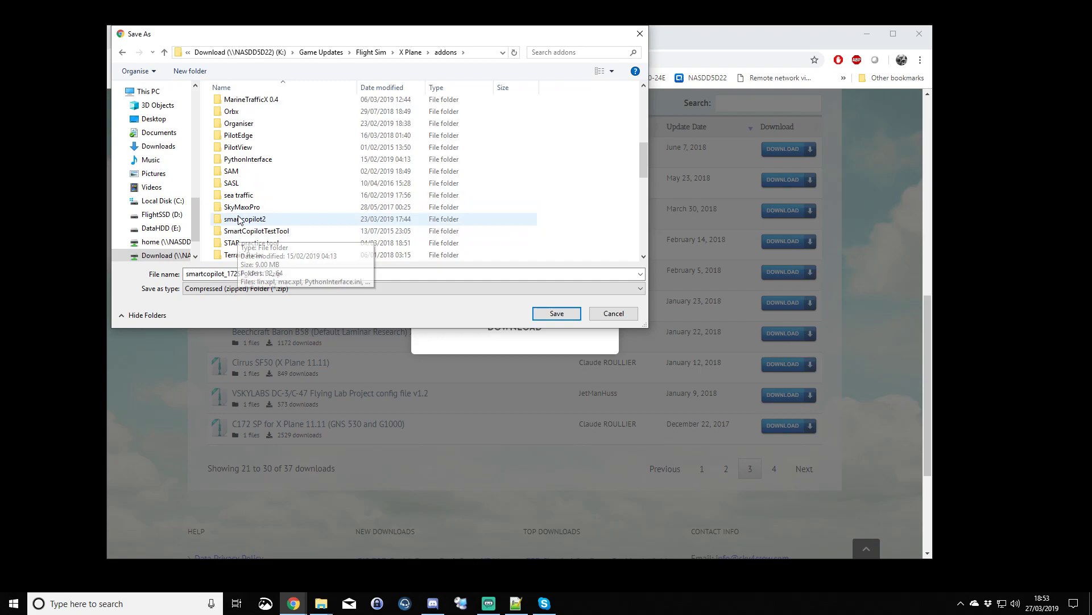
pyautogui.doubleClick(242, 225)
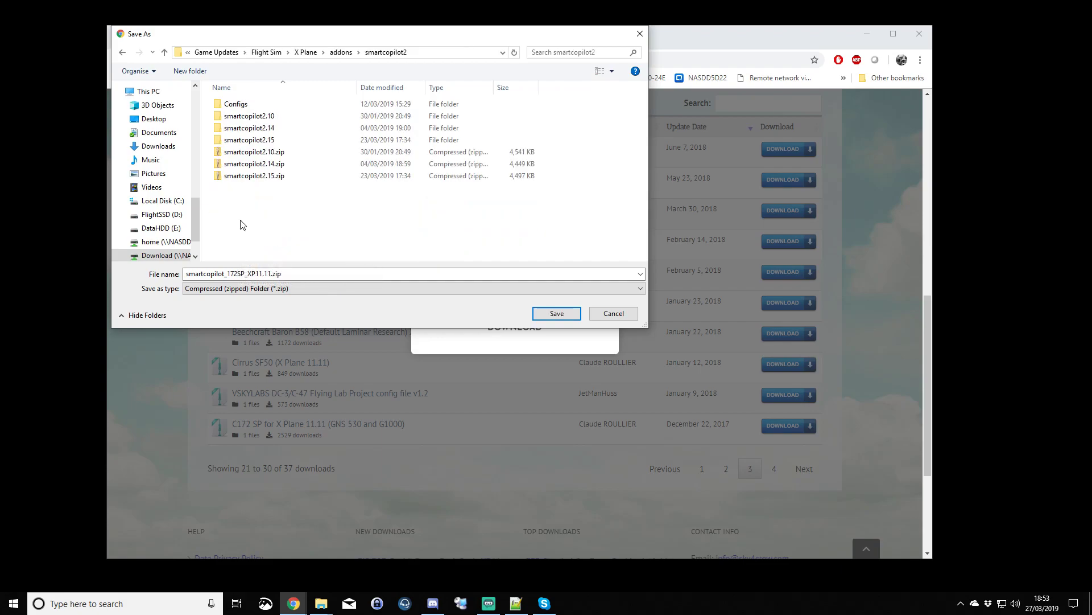
pyautogui.doubleClick(236, 105)
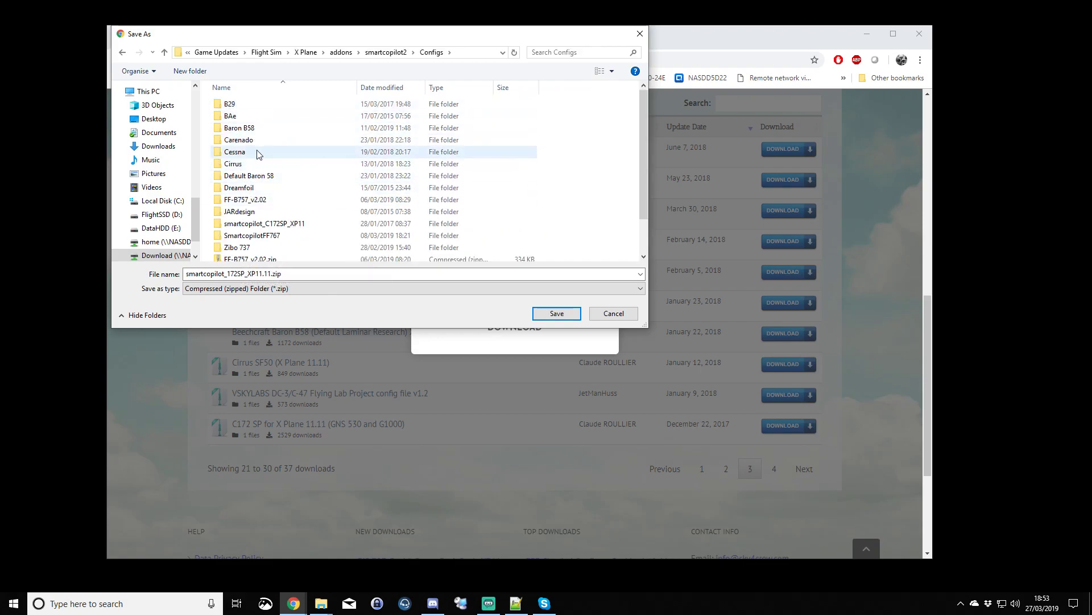
pyautogui.doubleClick(234, 152)
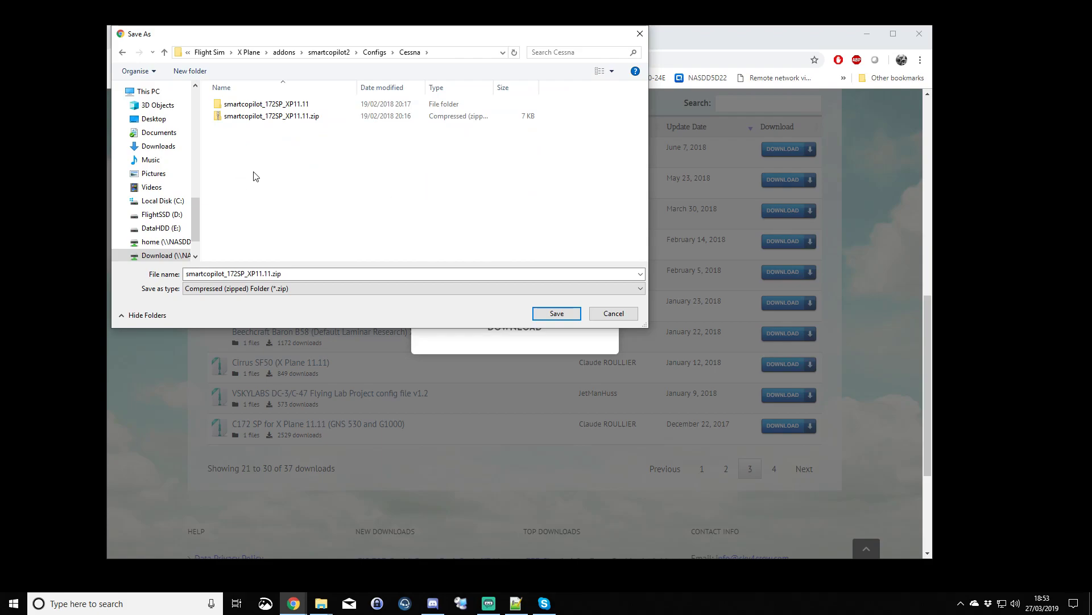
pyautogui.click(614, 313)
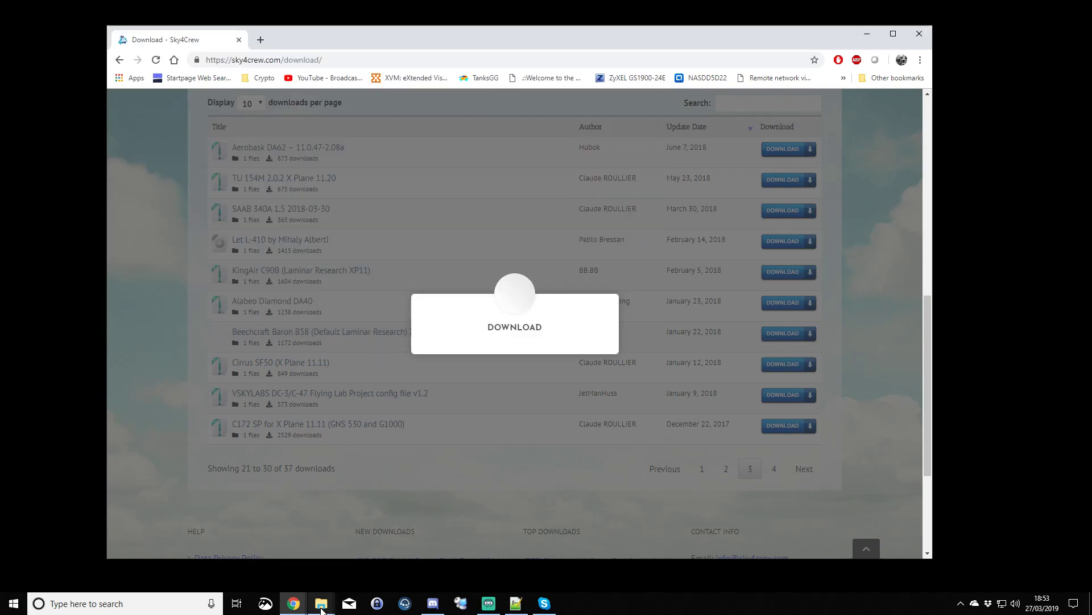
# - Switch to File Explorer and open the Game Updates > Flight Sim > X Plane > addons folder on the Download (K:) drive
pyautogui.moveTo(322, 606)
pyautogui.click(365, 524)
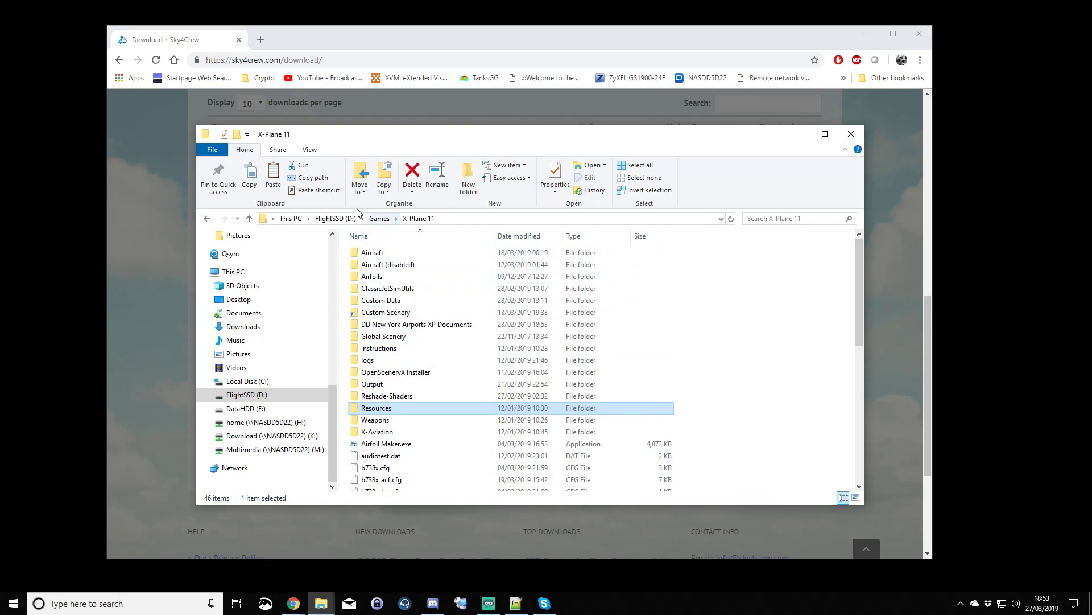
pyautogui.click(267, 435)
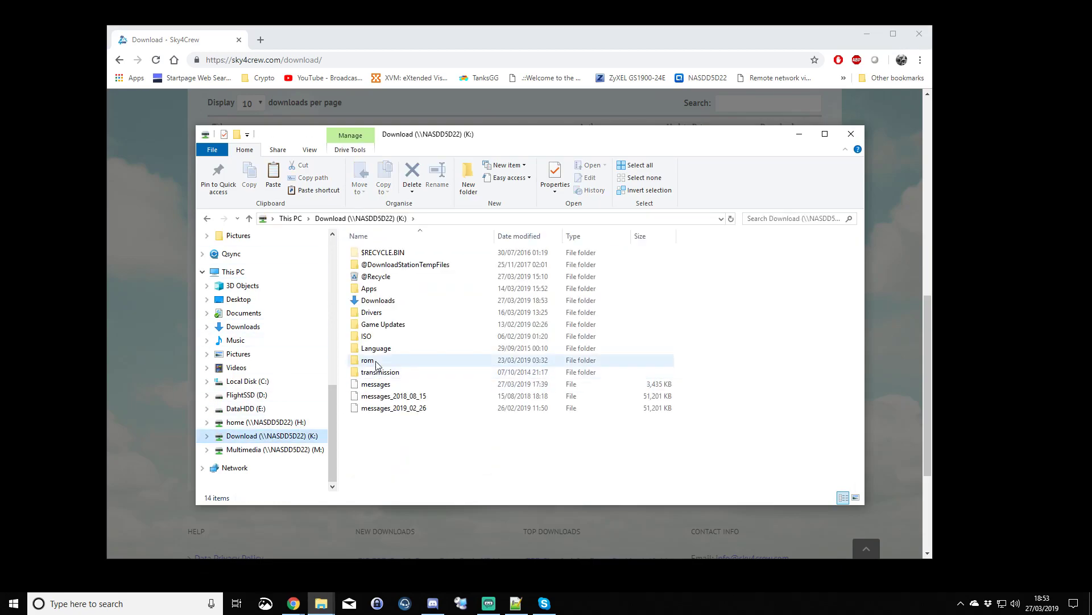
pyautogui.doubleClick(380, 325)
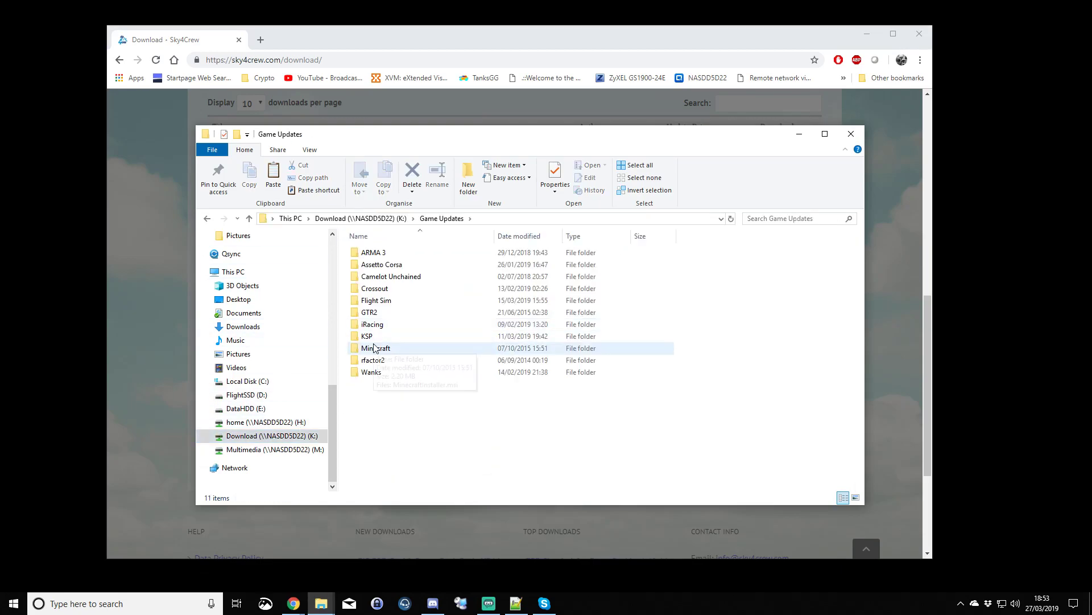
pyautogui.doubleClick(375, 301)
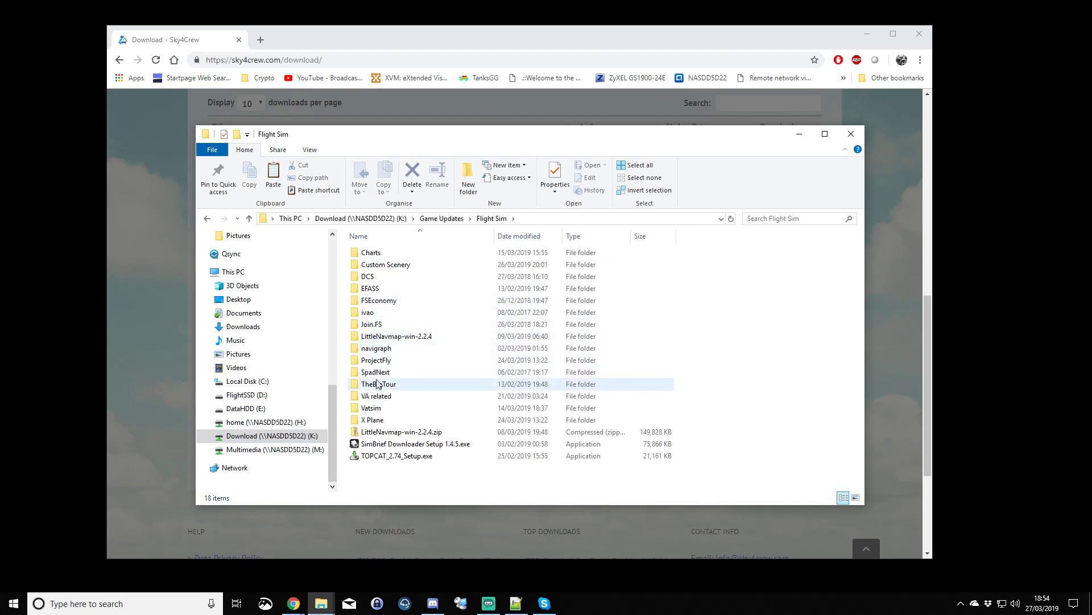
pyautogui.doubleClick(377, 421)
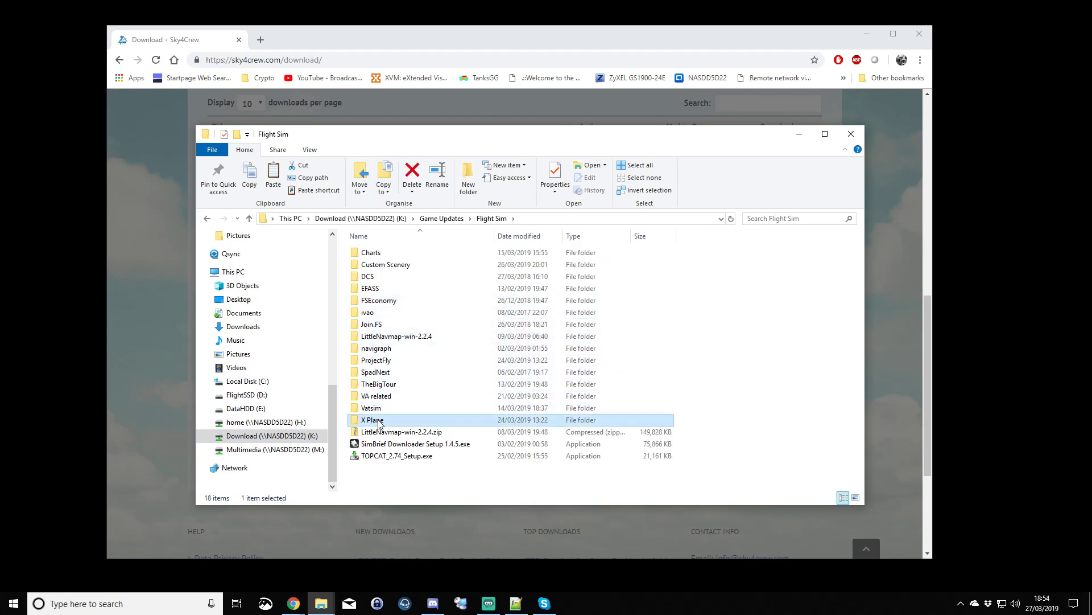
pyautogui.click(371, 256)
pyautogui.doubleClick(371, 256)
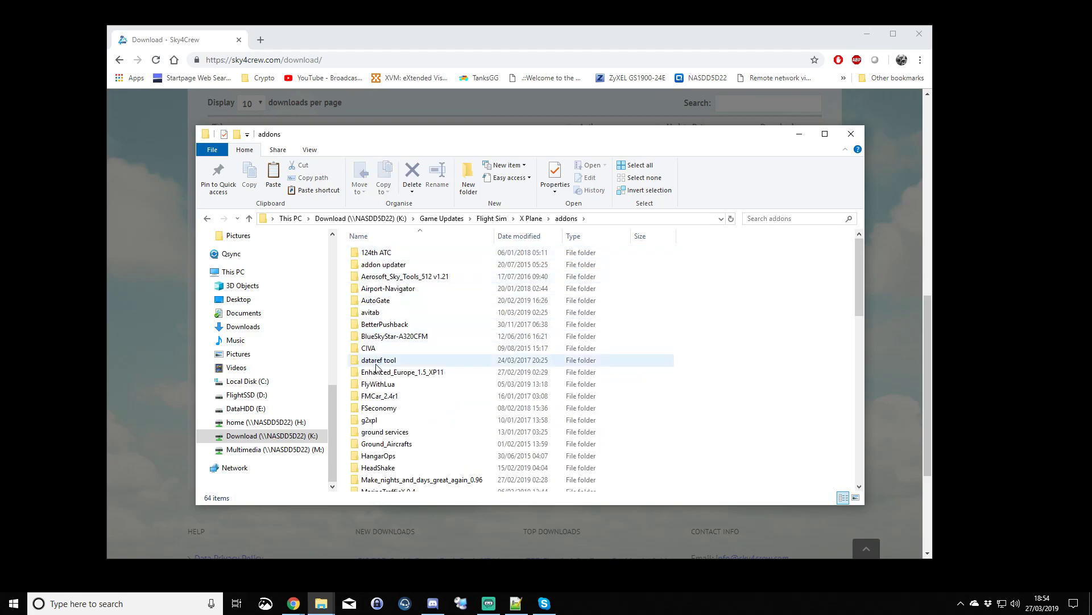
# - Open the Cessna folder inside the Configs folder of smartcopilot2
pyautogui.scroll(-5, 375, 421)
pyautogui.doubleClick(380, 472)
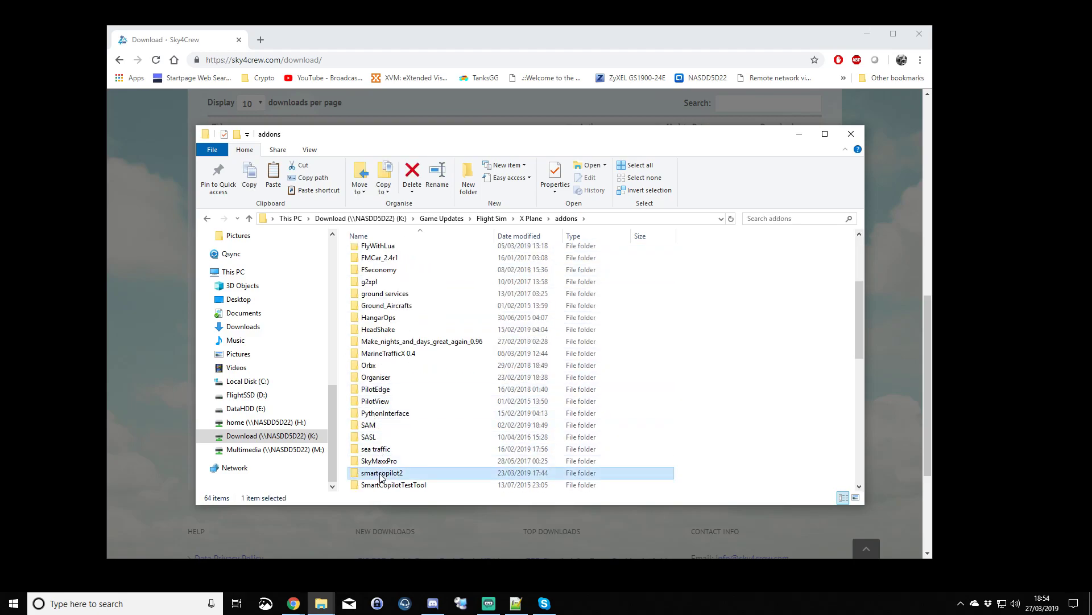
pyautogui.doubleClick(369, 253)
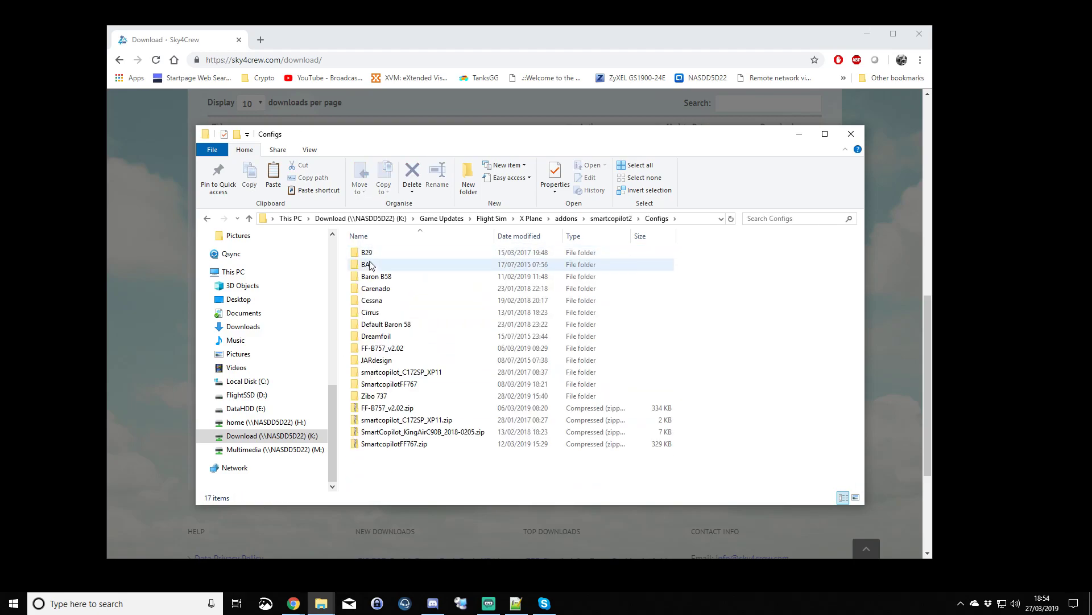
pyautogui.doubleClick(372, 300)
pyautogui.click(384, 265)
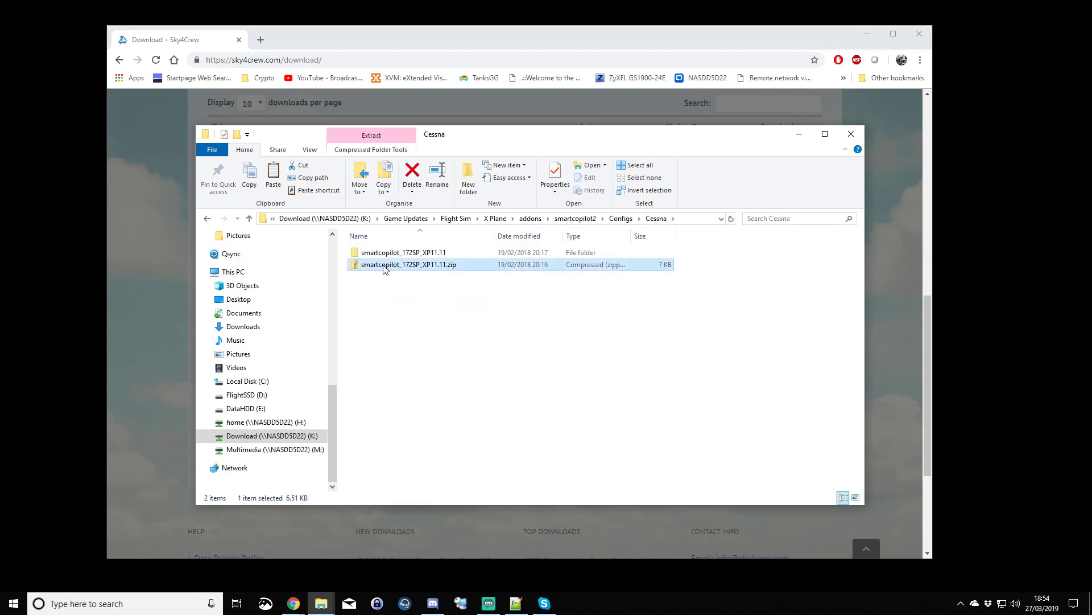
pyautogui.rightClick(384, 265)
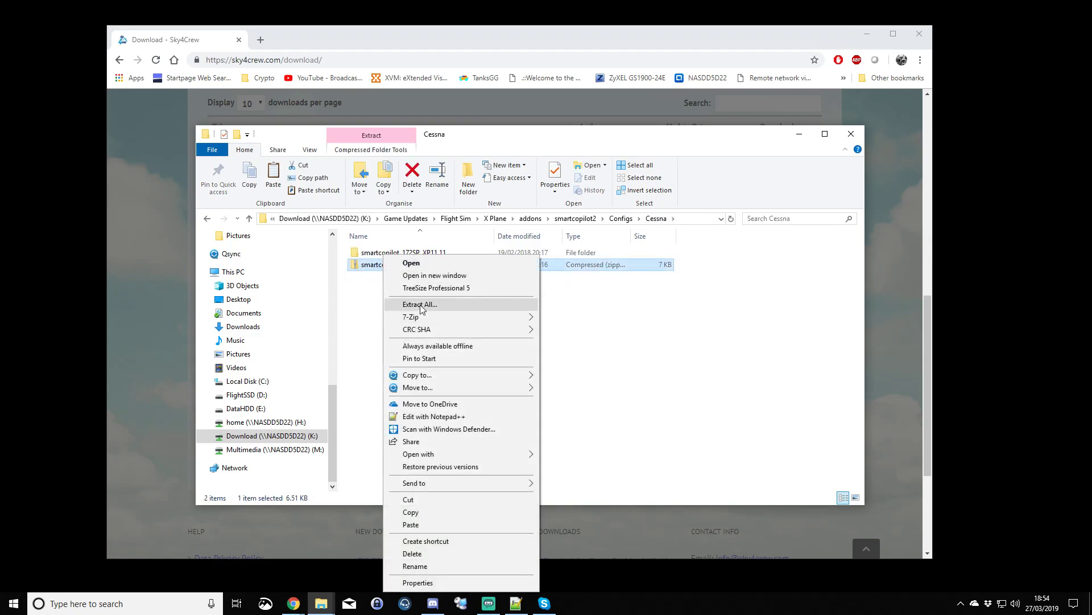
pyautogui.click(620, 374)
# - Open the extracted smartcopilot_172SP_XP11.11 folder and copy its smartcopilot.cfg file
pyautogui.click(385, 257)
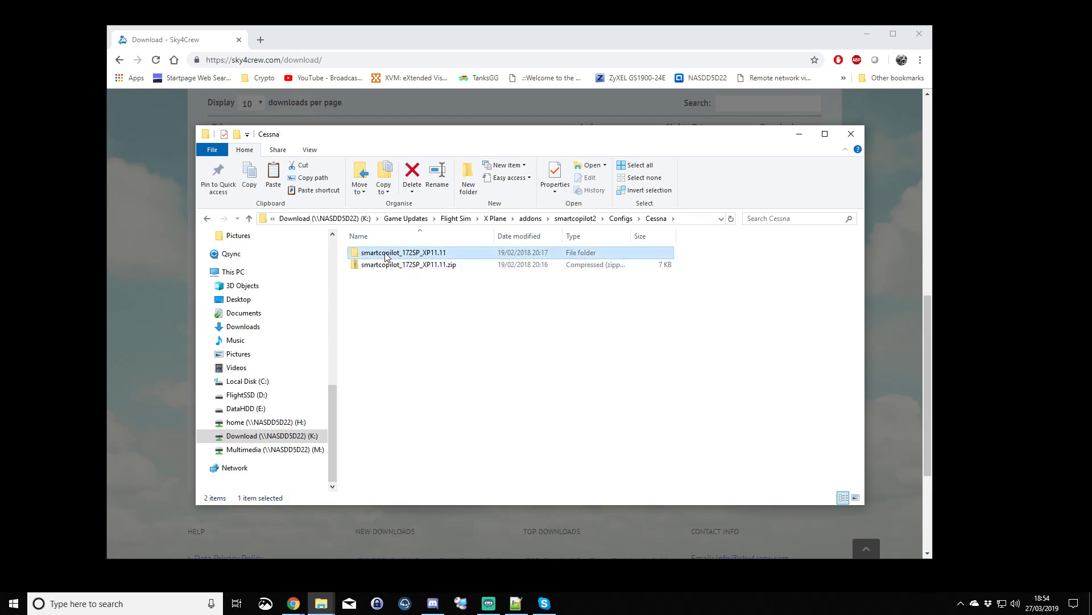
pyautogui.doubleClick(386, 257)
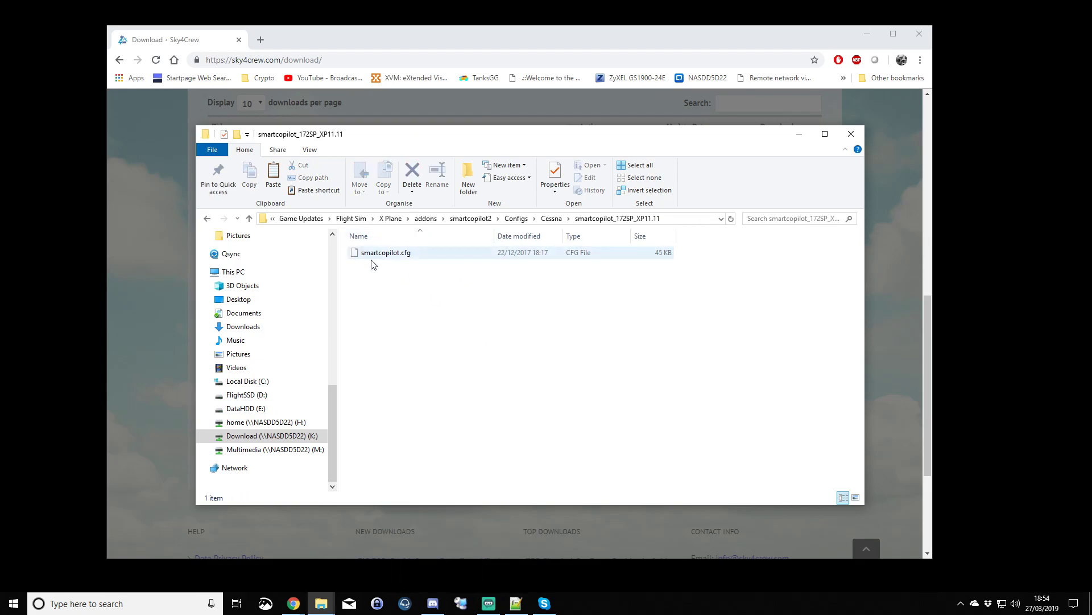
pyautogui.rightClick(382, 257)
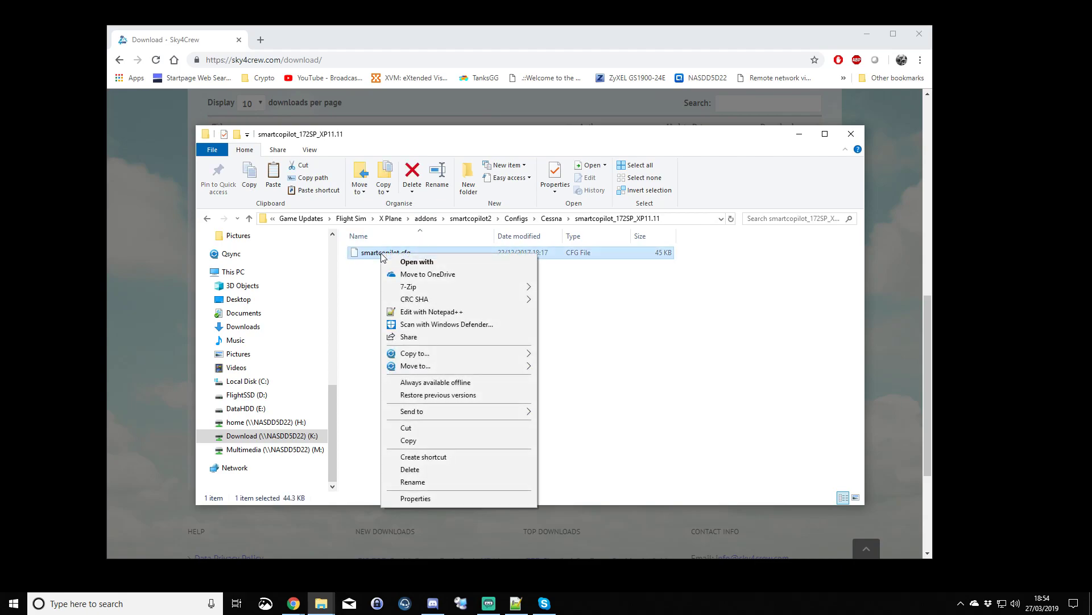
pyautogui.click(414, 441)
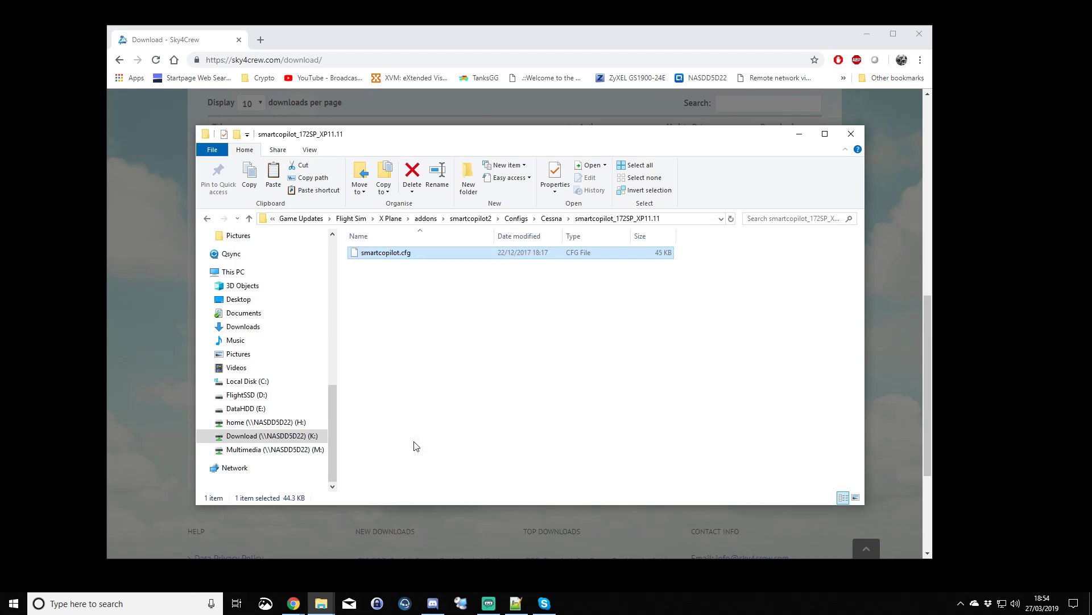
# - Open the Games > X-Plane 11 > Aircraft folder on the FlightSSD (D:) drive
pyautogui.click(243, 396)
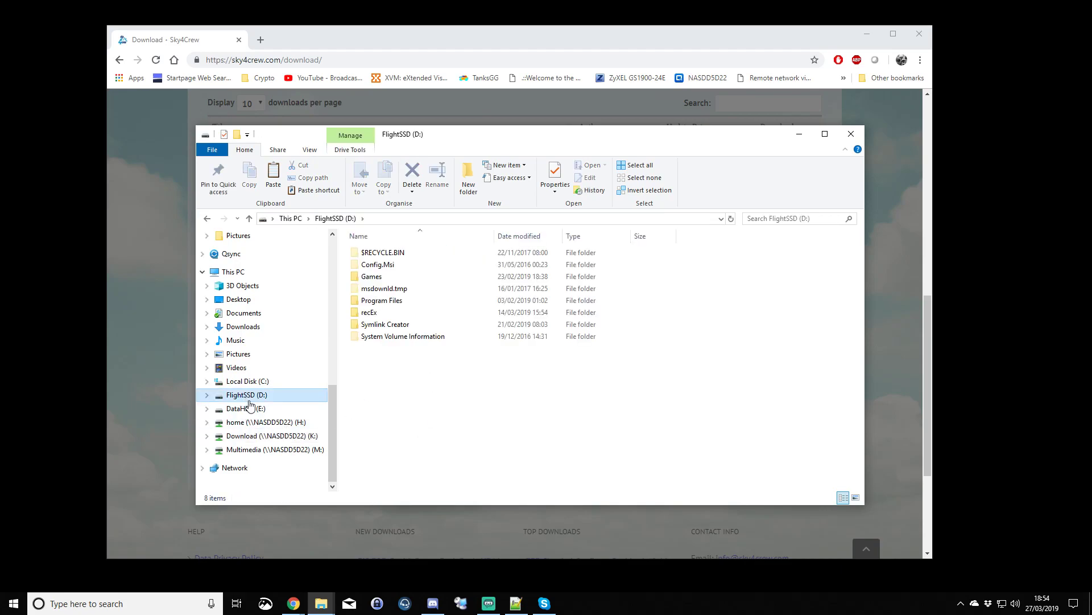
pyautogui.click(359, 277)
pyautogui.doubleClick(359, 277)
pyautogui.click(367, 278)
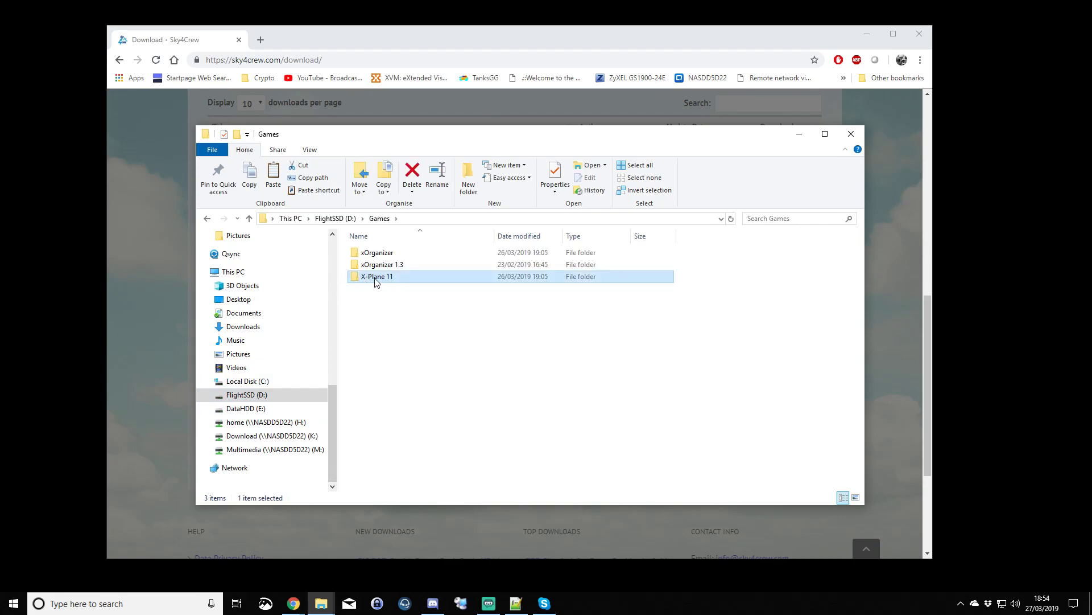
pyautogui.doubleClick(376, 279)
pyautogui.click(373, 253)
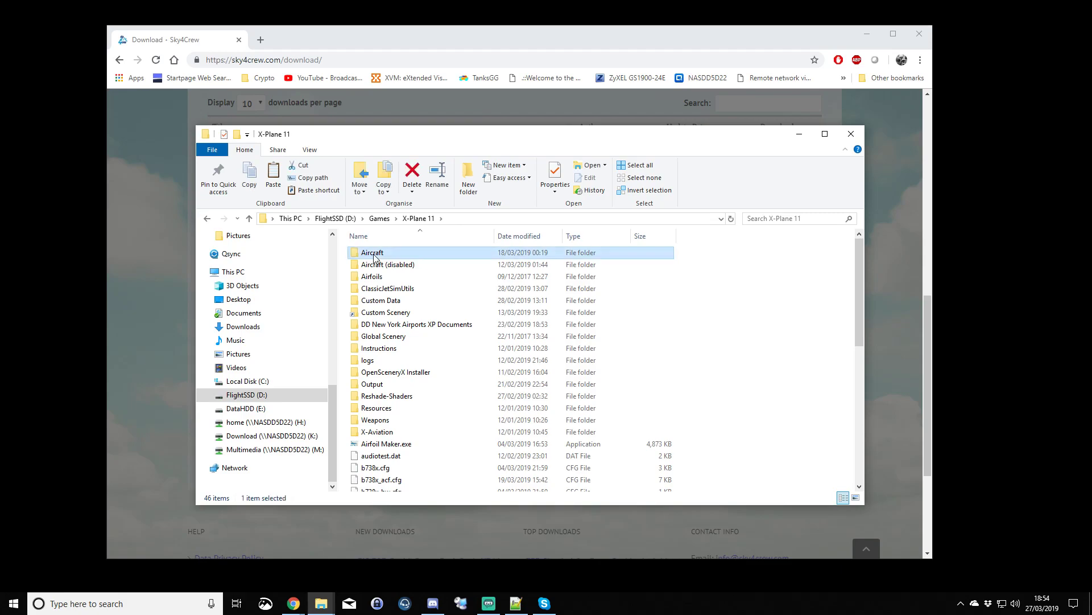
pyautogui.doubleClick(373, 253)
# - Open the Cessna 172SP folder inside the Laminar Research aircraft folder
pyautogui.scroll(-2, 376, 334)
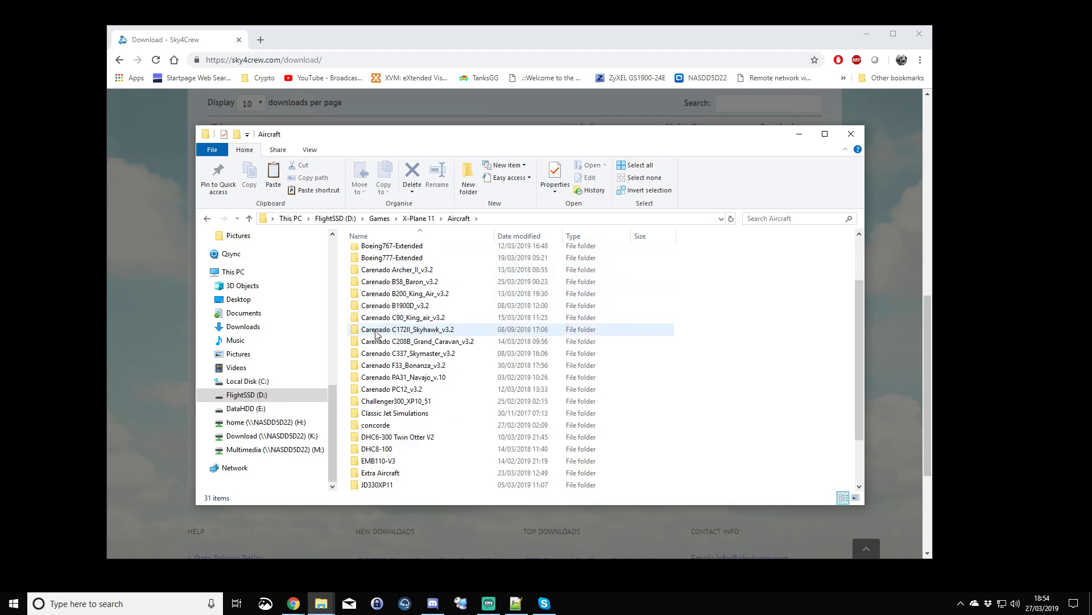
pyautogui.scroll(-2, 375, 334)
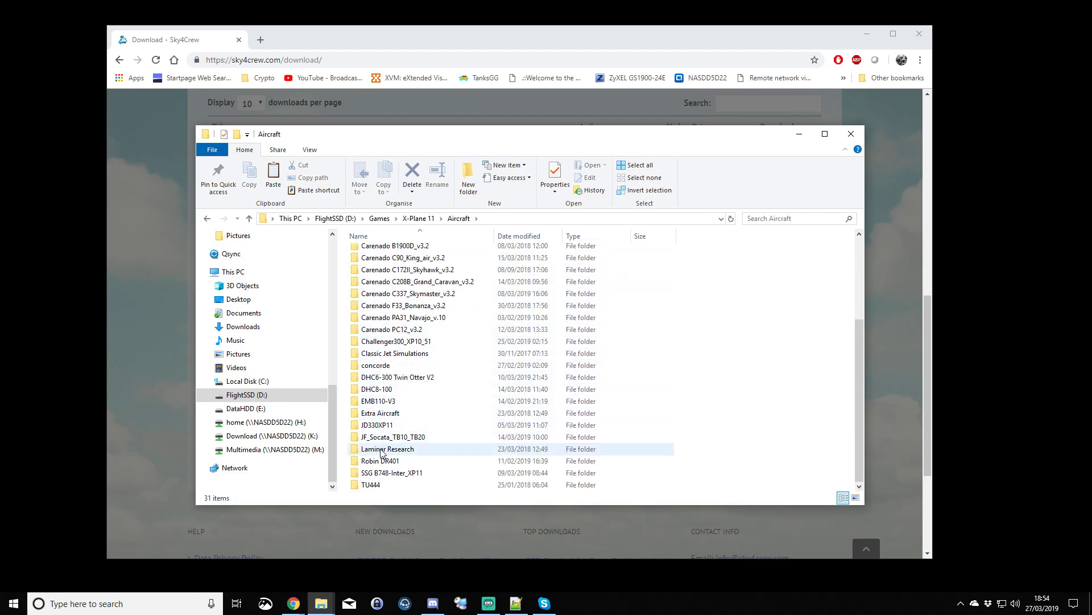
pyautogui.moveTo(378, 450)
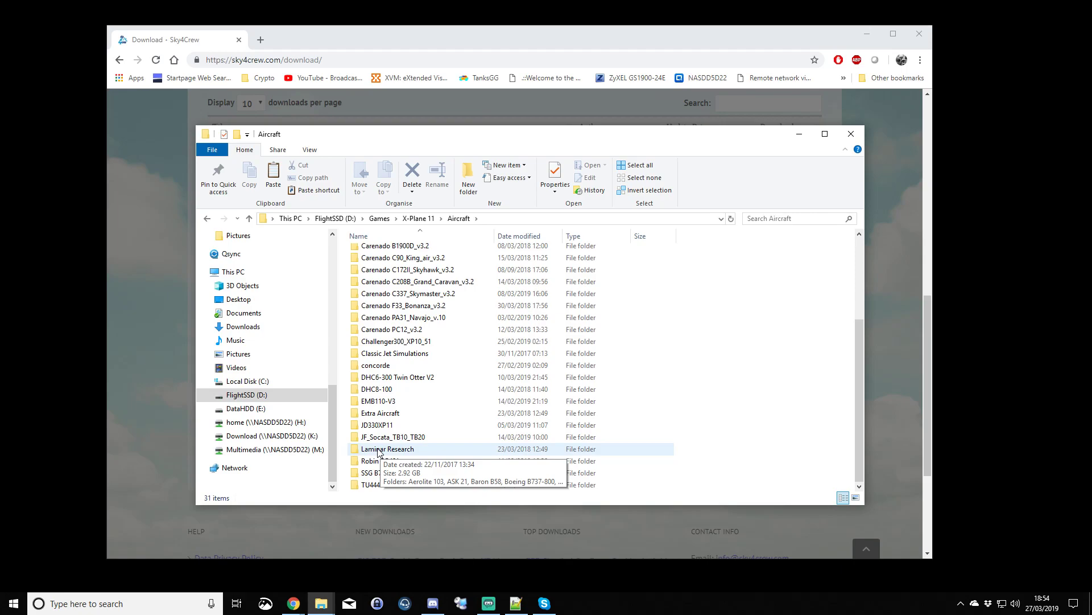
pyautogui.doubleClick(379, 452)
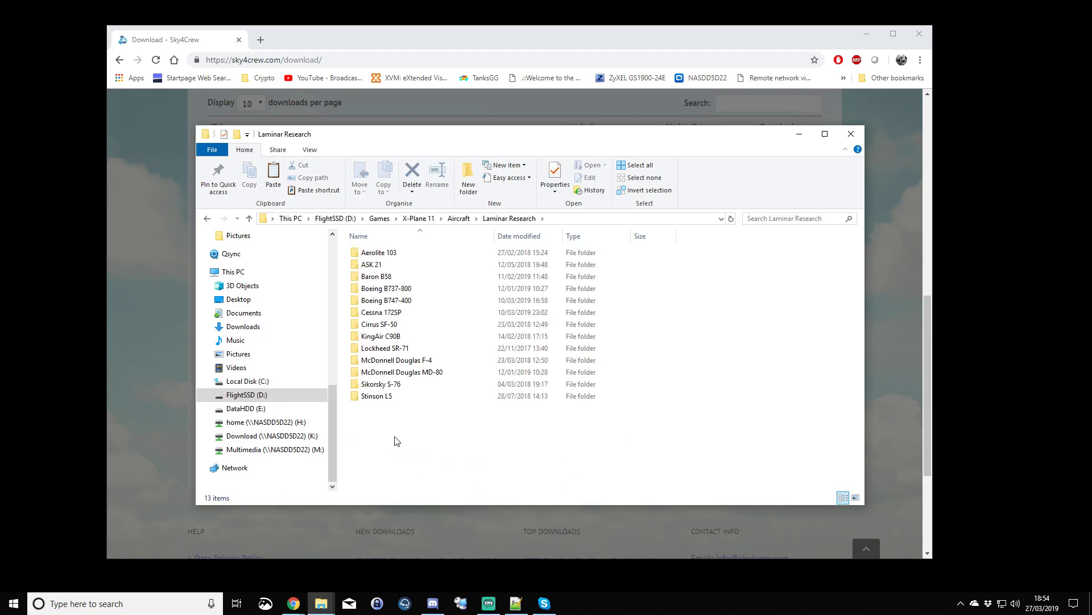
pyautogui.doubleClick(375, 316)
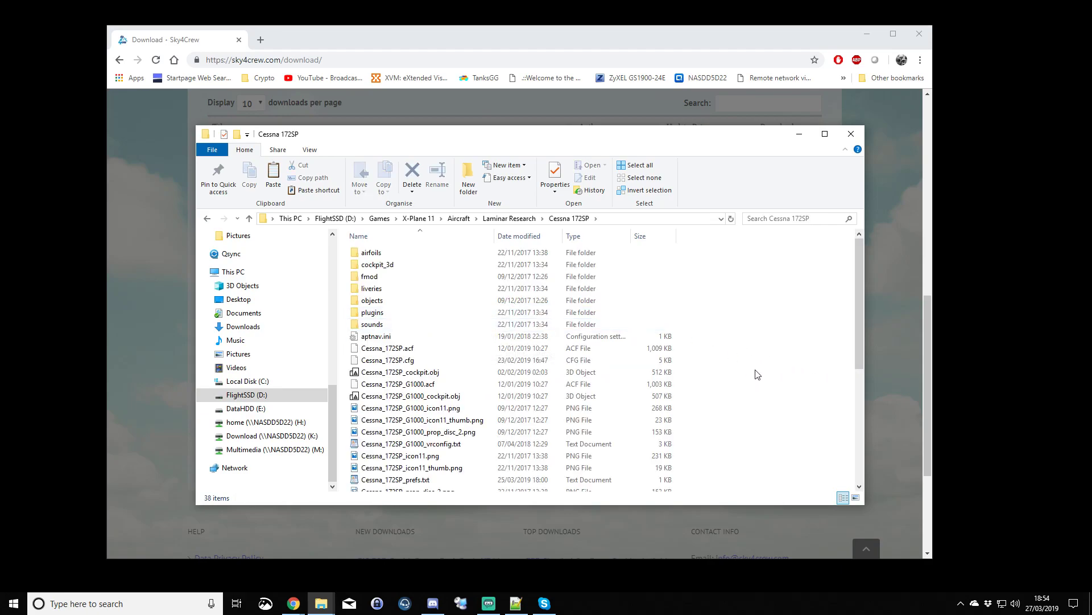
# - Check the Cessna 172SP folder for smartcopilot.cfg without pasting the copied file, and minimise File Explorer to return to the browser
pyautogui.scroll(-6, 764, 376)
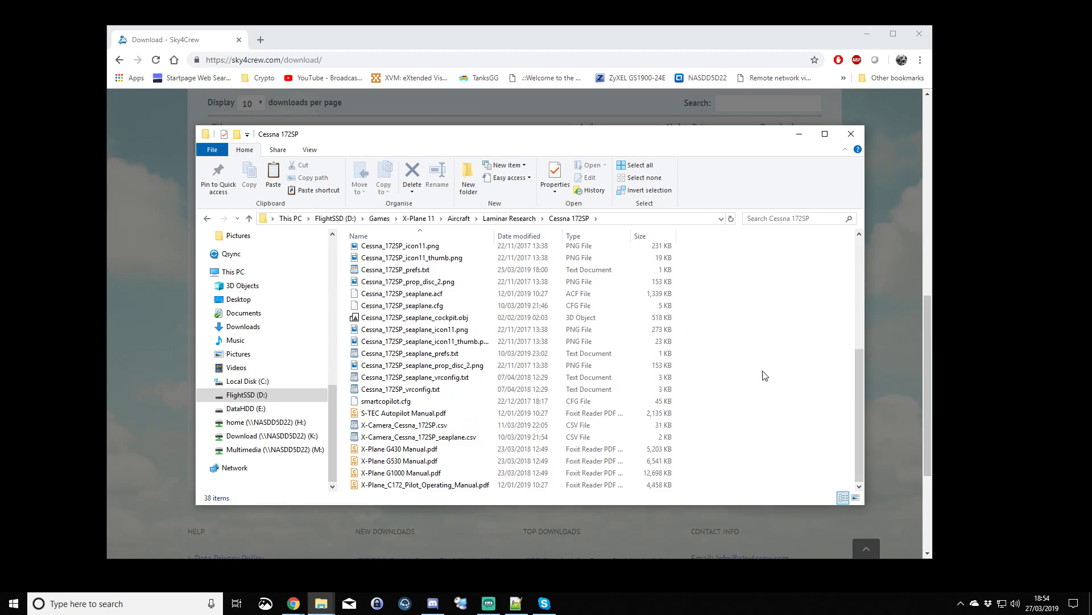
pyautogui.rightClick(777, 379)
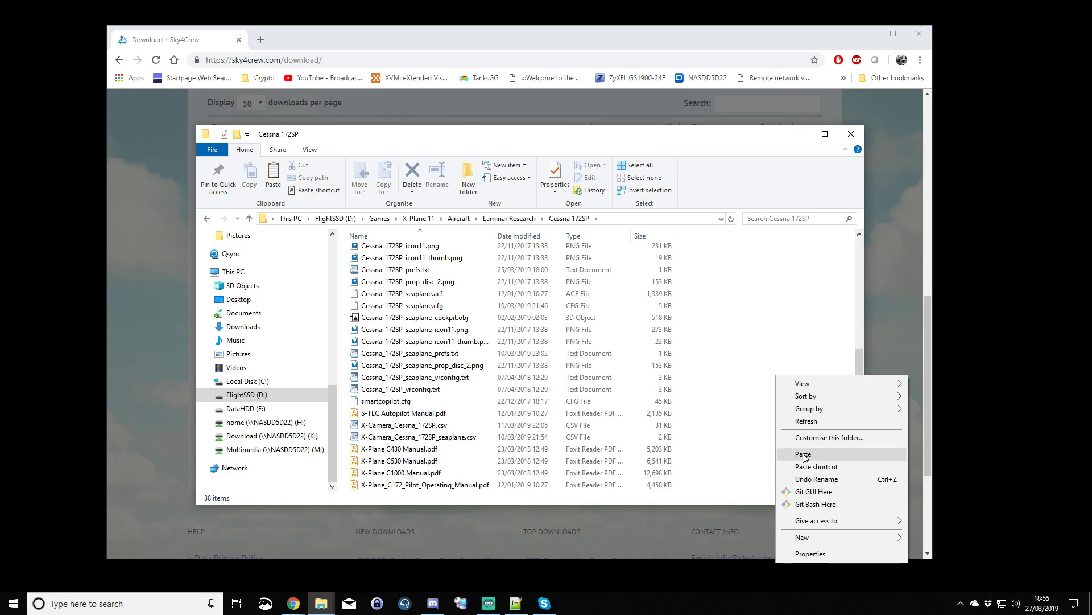
pyautogui.click(743, 379)
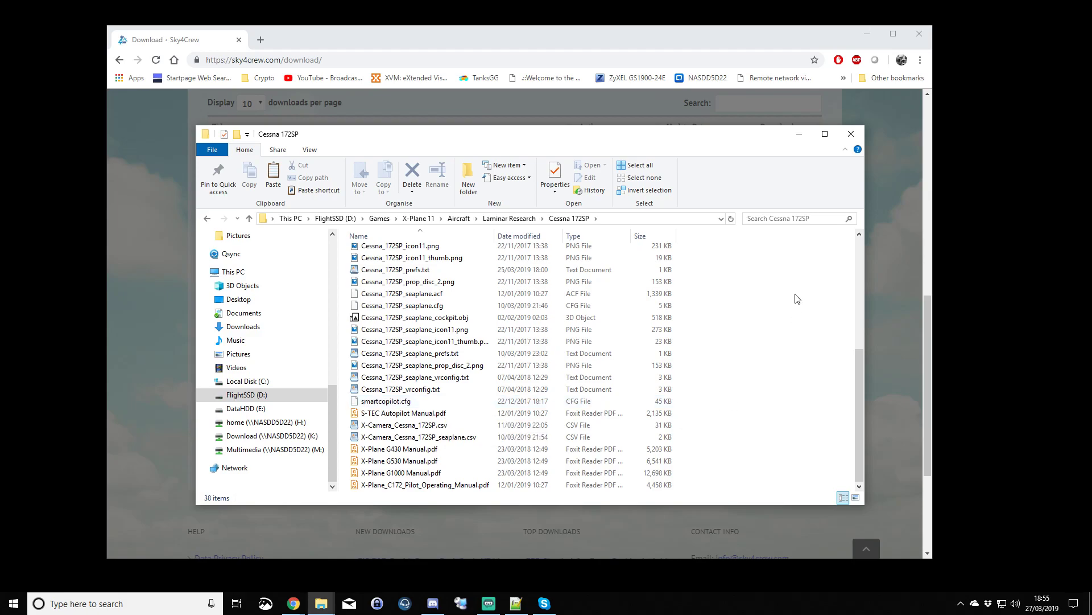
pyautogui.click(800, 135)
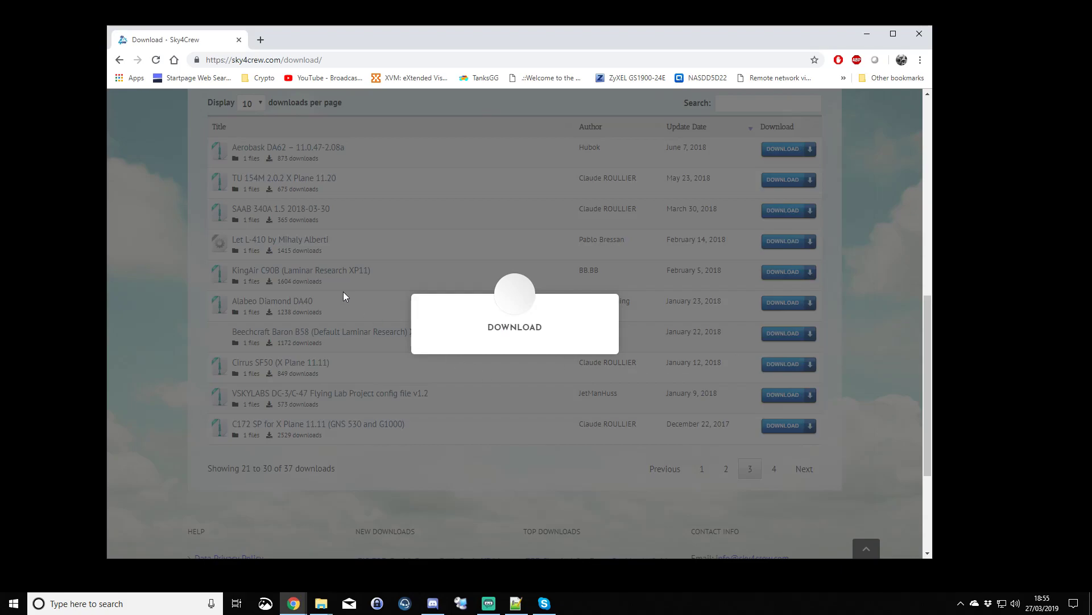